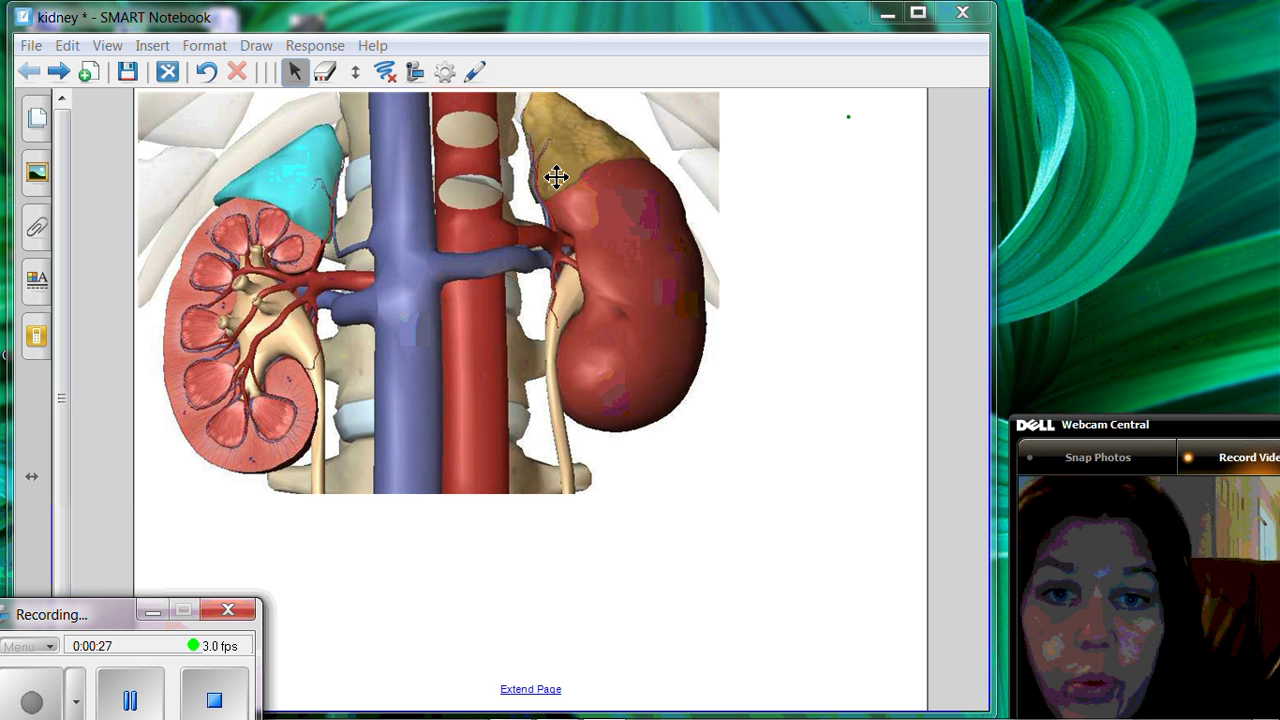
Step: Select the Pen tool to annotate the kidney diagram in black ink
{"action": "left_click", "coordinate": [474, 73]}
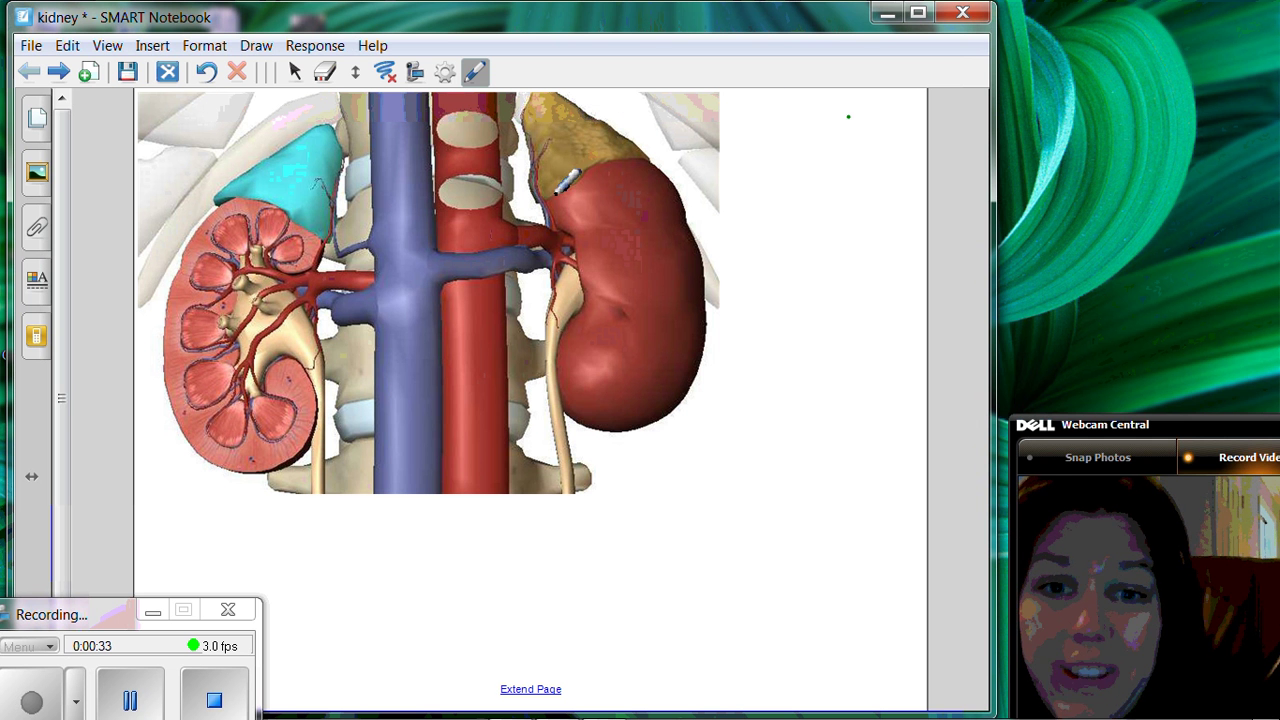
Step: Trace black outlines of the right kidney's adrenal boundary, the left kidney's cortex, and the cyan adrenal gland
{"action": "mouse_move", "coordinate": [548, 172]}
{"action": "left_mouse_down"}
{"action": "mouse_move", "coordinate": [552, 205]}
{"action": "mouse_move", "coordinate": [561, 152]}
{"action": "mouse_move", "coordinate": [584, 140]}
{"action": "mouse_move", "coordinate": [626, 147]}
{"action": "mouse_move", "coordinate": [684, 215]}
{"action": "left_mouse_up"}
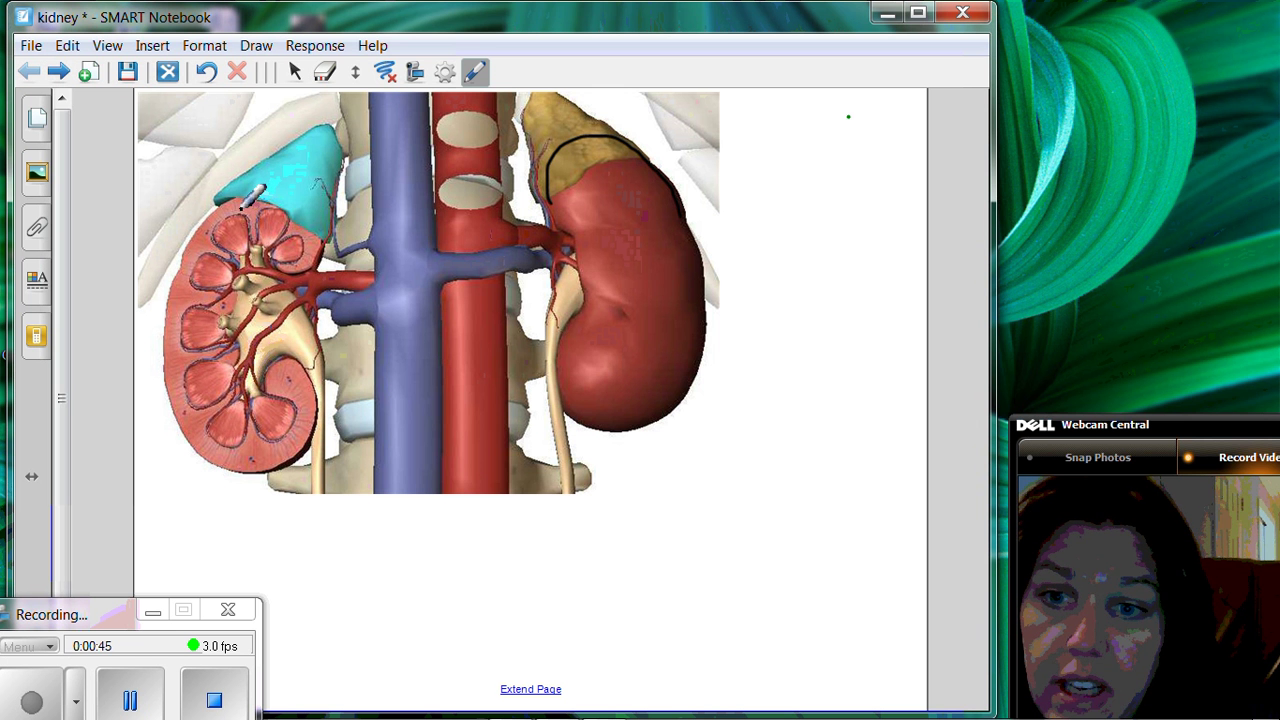
{"action": "mouse_move", "coordinate": [236, 204]}
{"action": "left_mouse_down"}
{"action": "mouse_move", "coordinate": [196, 253]}
{"action": "mouse_move", "coordinate": [172, 354]}
{"action": "mouse_move", "coordinate": [198, 436]}
{"action": "mouse_move", "coordinate": [238, 465]}
{"action": "mouse_move", "coordinate": [205, 397]}
{"action": "mouse_move", "coordinate": [222, 383]}
{"action": "mouse_move", "coordinate": [214, 308]}
{"action": "mouse_move", "coordinate": [221, 262]}
{"action": "mouse_move", "coordinate": [254, 270]}
{"action": "mouse_move", "coordinate": [290, 245]}
{"action": "left_mouse_up"}
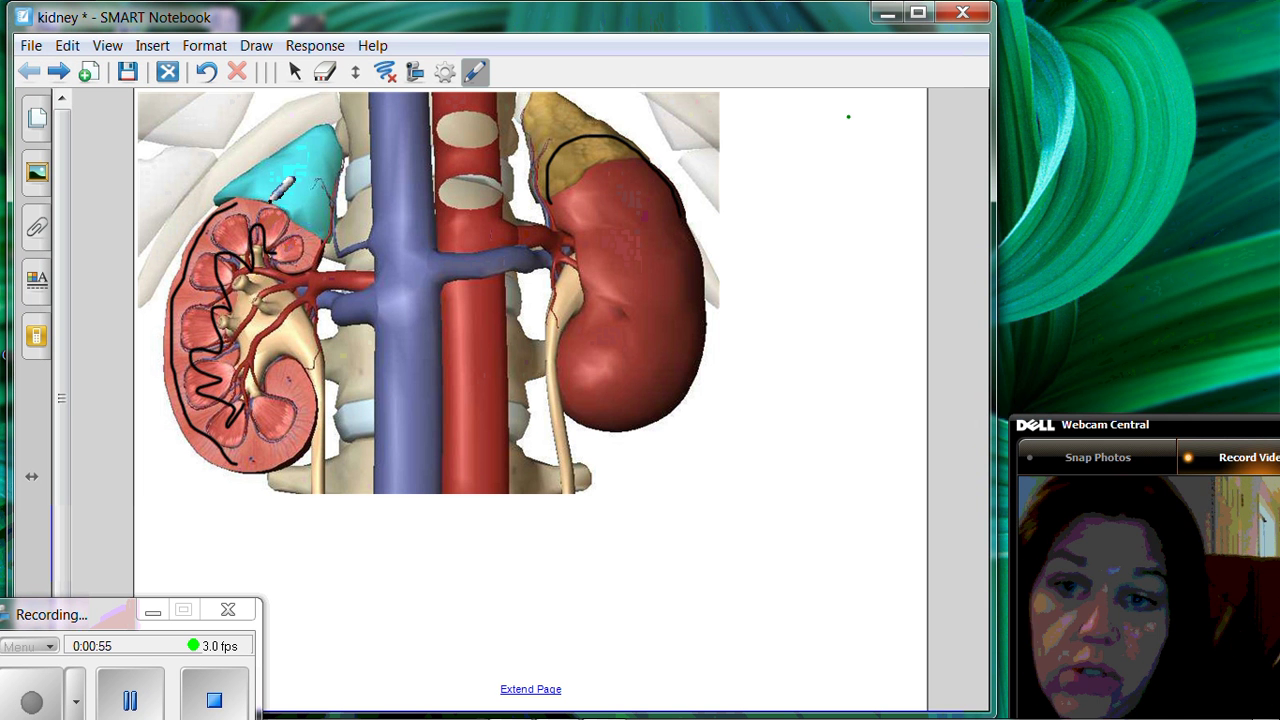
{"action": "mouse_move", "coordinate": [216, 190]}
{"action": "left_mouse_down"}
{"action": "mouse_move", "coordinate": [335, 125]}
{"action": "mouse_move", "coordinate": [348, 142]}
{"action": "mouse_move", "coordinate": [338, 232]}
{"action": "mouse_move", "coordinate": [225, 190]}
{"action": "mouse_move", "coordinate": [238, 178]}
{"action": "left_mouse_up"}
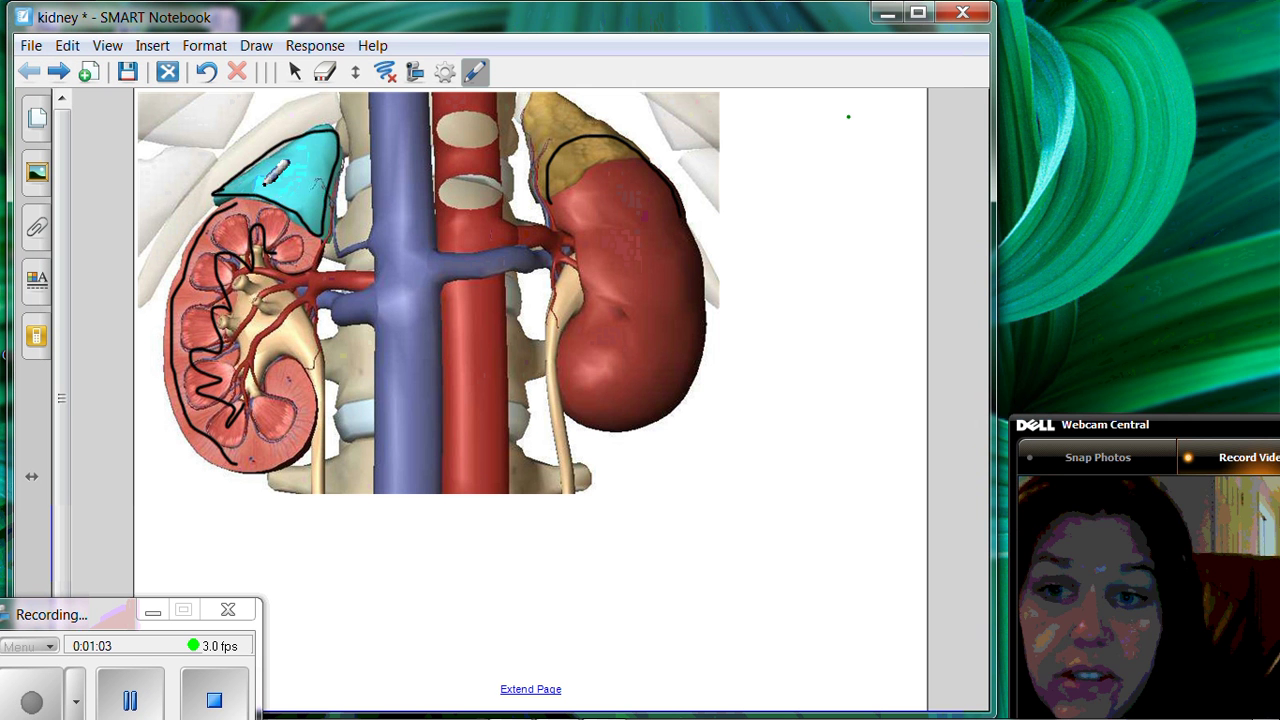
{"action": "mouse_move", "coordinate": [272, 177]}
{"action": "left_mouse_down"}
{"action": "mouse_move", "coordinate": [303, 153]}
{"action": "mouse_move", "coordinate": [318, 165]}
{"action": "mouse_move", "coordinate": [312, 188]}
{"action": "mouse_move", "coordinate": [292, 195]}
{"action": "mouse_move", "coordinate": [280, 170]}
{"action": "mouse_move", "coordinate": [300, 165]}
{"action": "left_mouse_up"}
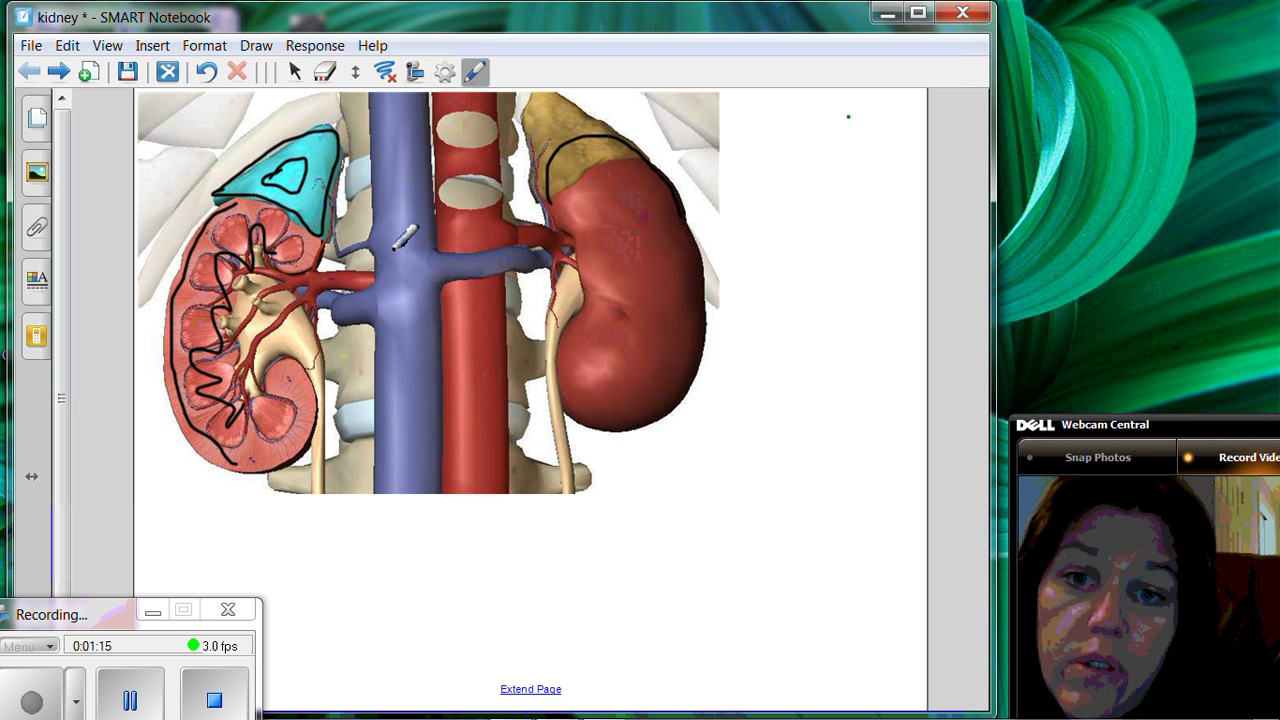
Step: Draw short vertical black marks on the vena cava and aorta plus an arrow along the renal vein
{"action": "left_click_drag", "start_coordinate": [401, 141], "coordinate": [401, 195]}
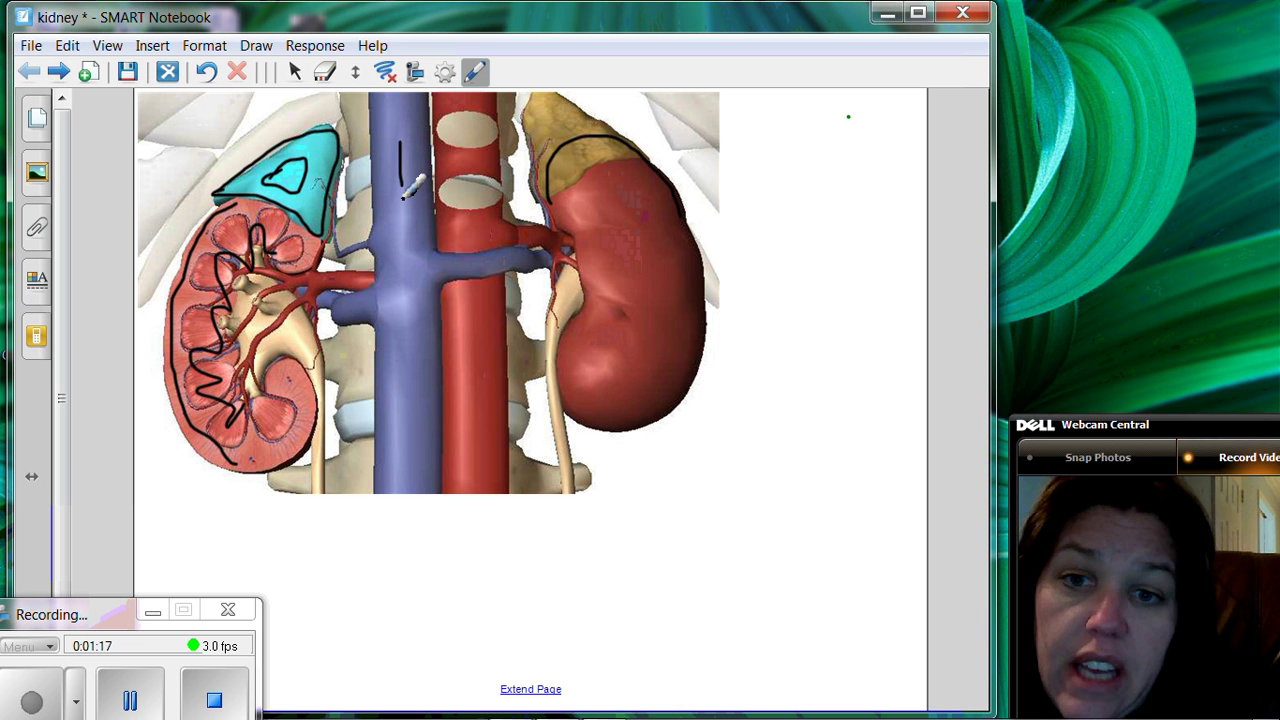
{"action": "left_click_drag", "start_coordinate": [471, 314], "coordinate": [470, 357]}
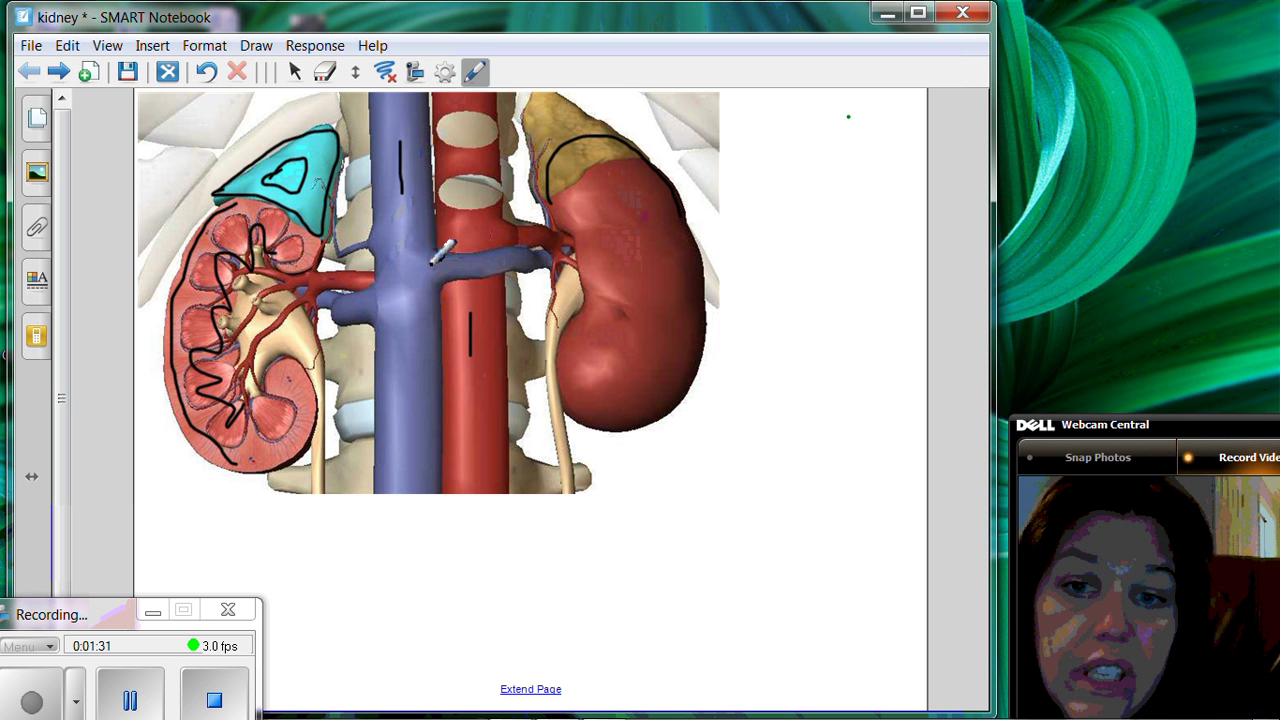
{"action": "mouse_move", "coordinate": [432, 260]}
{"action": "left_mouse_down"}
{"action": "mouse_move", "coordinate": [478, 262]}
{"action": "mouse_move", "coordinate": [461, 281]}
{"action": "left_mouse_up"}
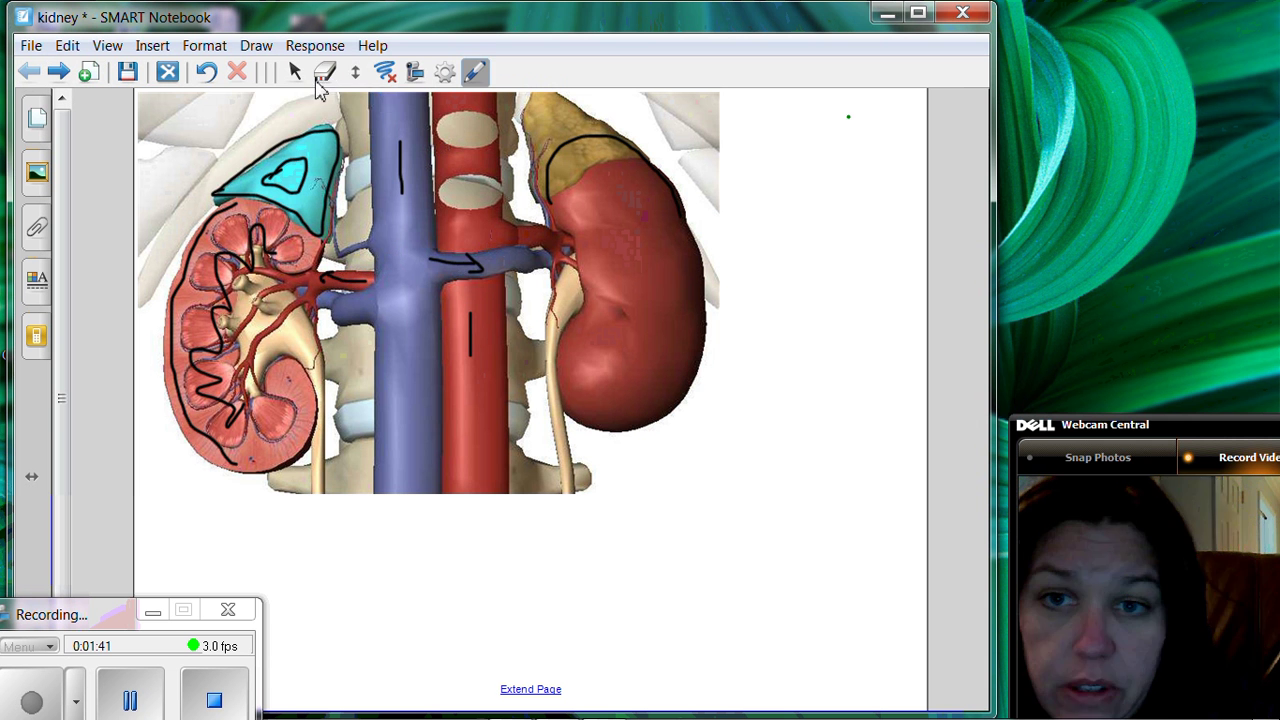
Step: Erase the arrowhead from the renal vein arrow, then go back to the Pen
{"action": "left_click", "coordinate": [322, 72]}
{"action": "left_click_drag", "start_coordinate": [472, 258], "coordinate": [492, 272]}
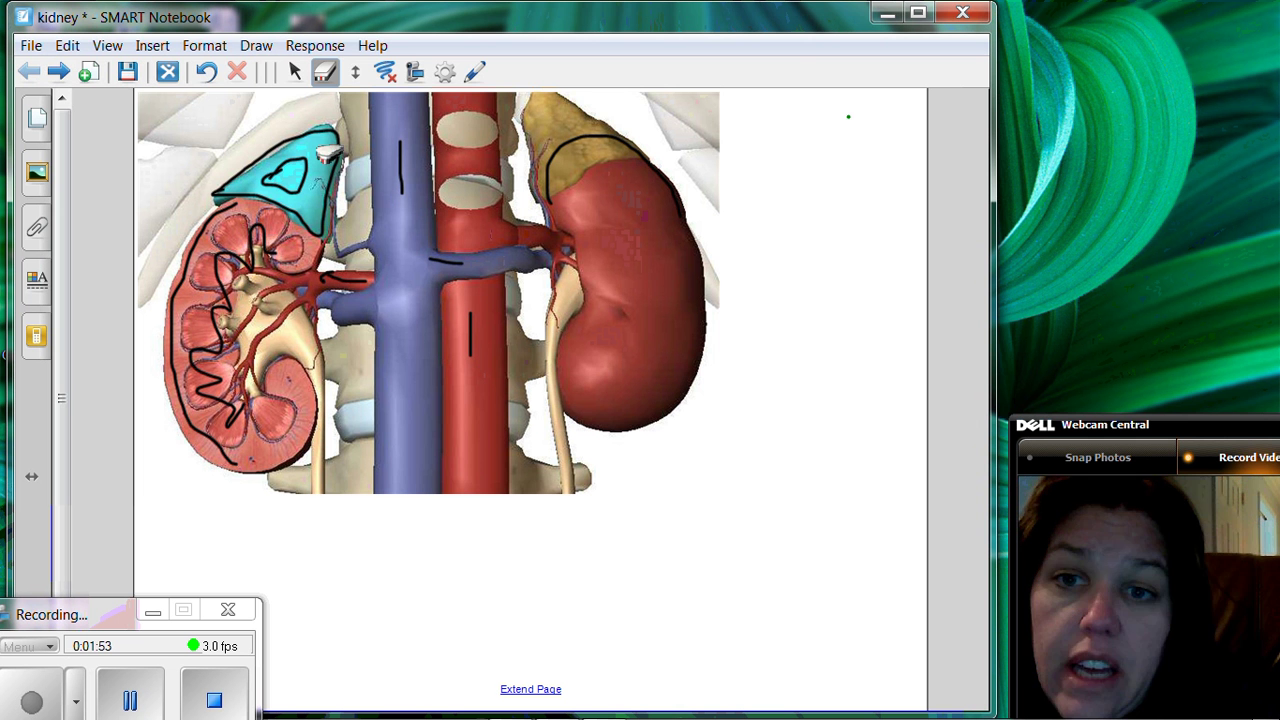
{"action": "left_click", "coordinate": [474, 71]}
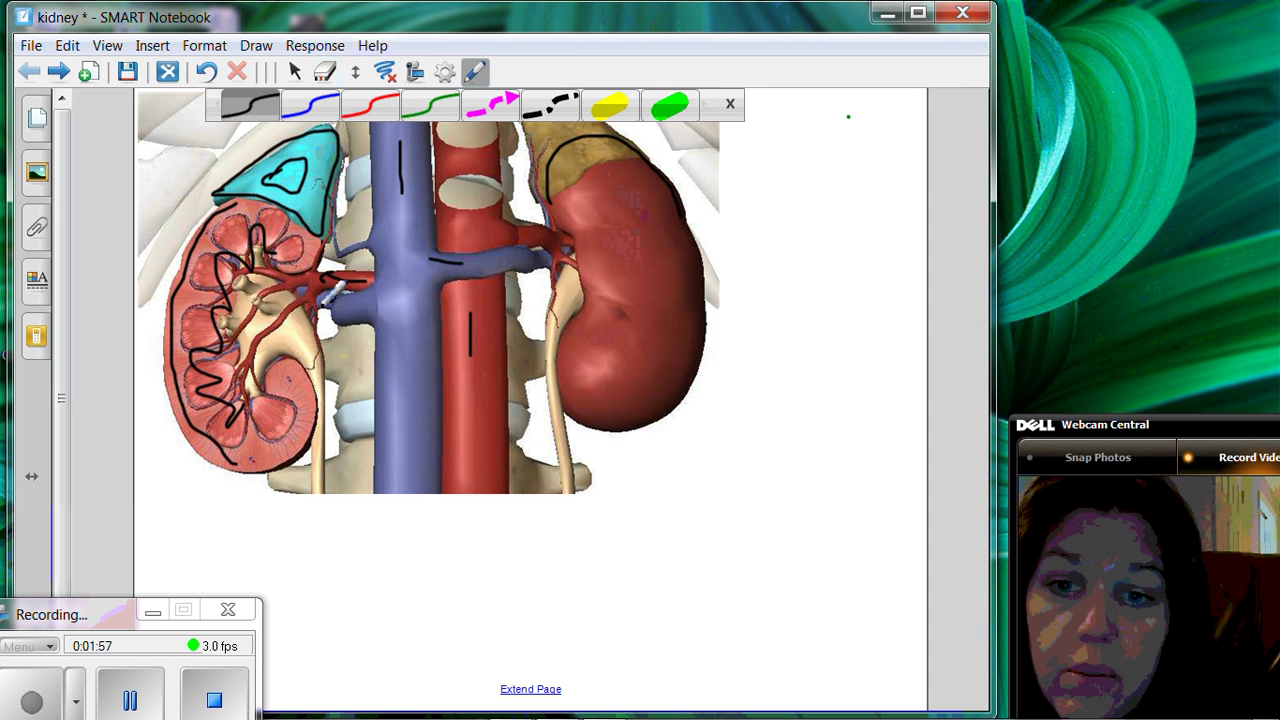
Step: Draw a curved black arrow from the renal vein up into the vena cava
{"action": "mouse_move", "coordinate": [334, 290]}
{"action": "left_mouse_down"}
{"action": "mouse_move", "coordinate": [383, 306]}
{"action": "mouse_move", "coordinate": [405, 248]}
{"action": "mouse_move", "coordinate": [396, 263]}
{"action": "mouse_move", "coordinate": [440, 266]}
{"action": "left_mouse_up"}
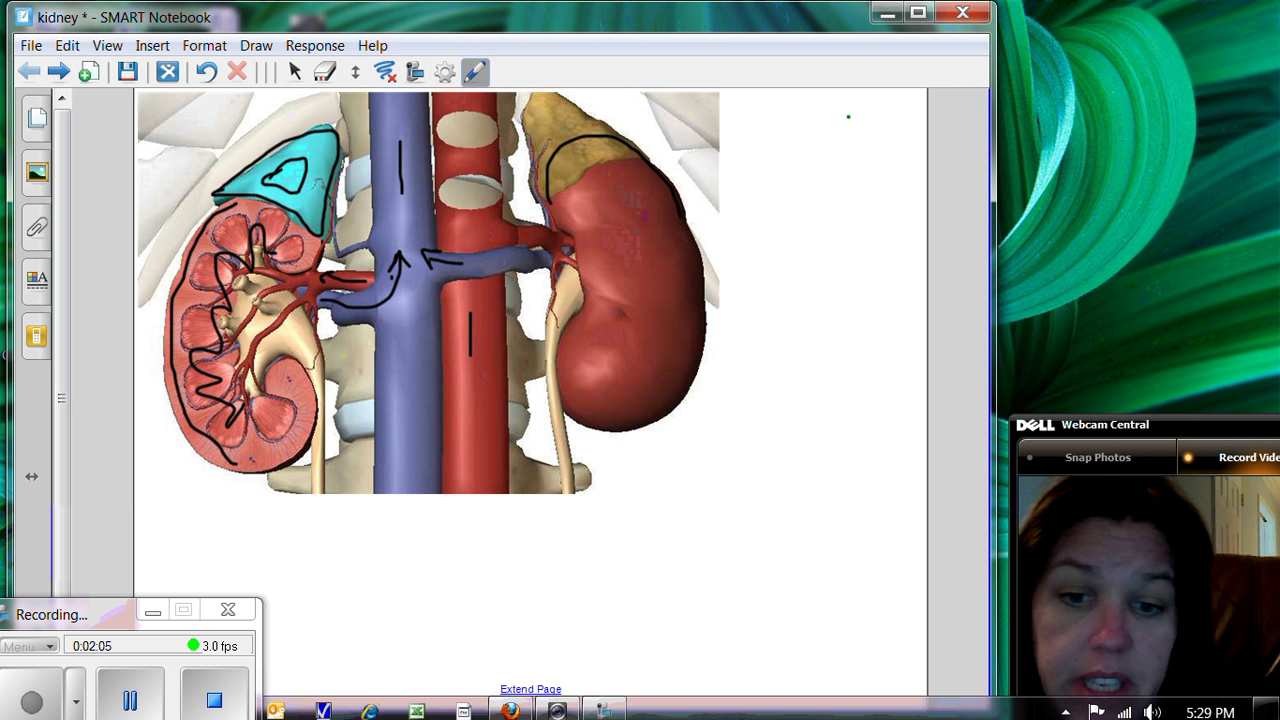
Step: Bring Kidney_Dissection.pdf forward in Firefox and scroll to the page 3 membrane-peeling photo
{"action": "mouse_move", "coordinate": [545, 707]}
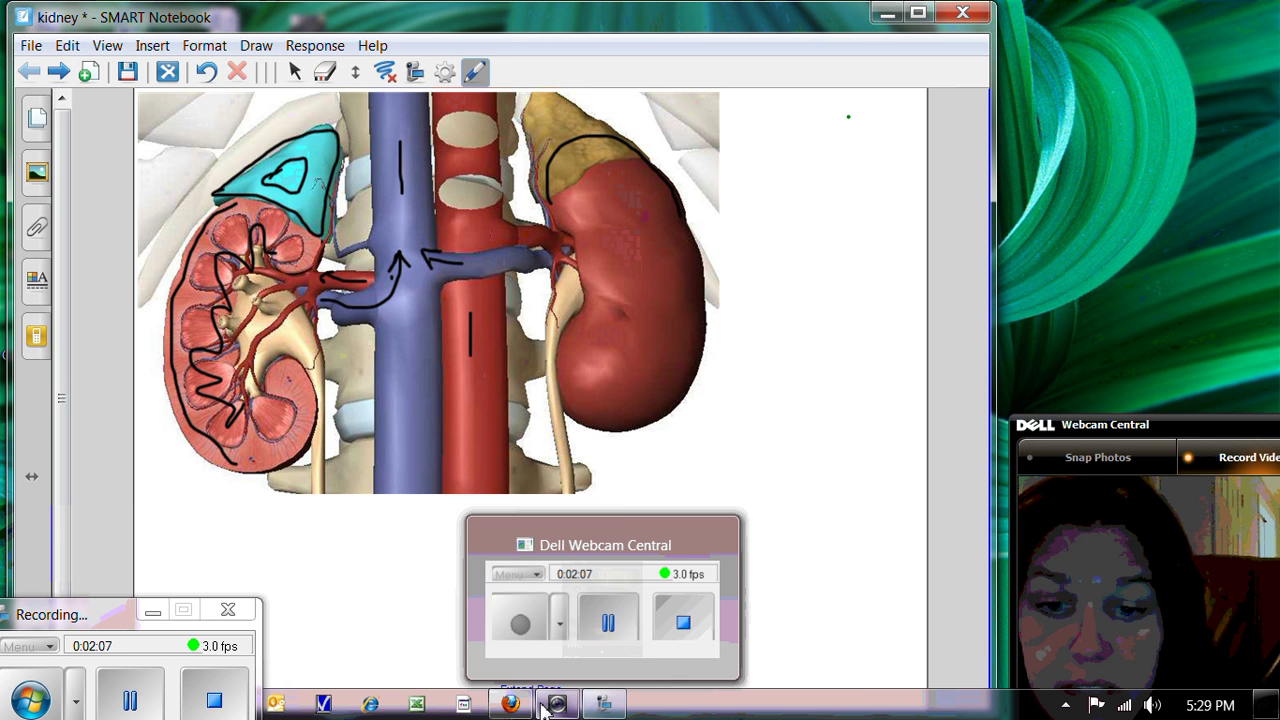
{"action": "left_click", "coordinate": [528, 630]}
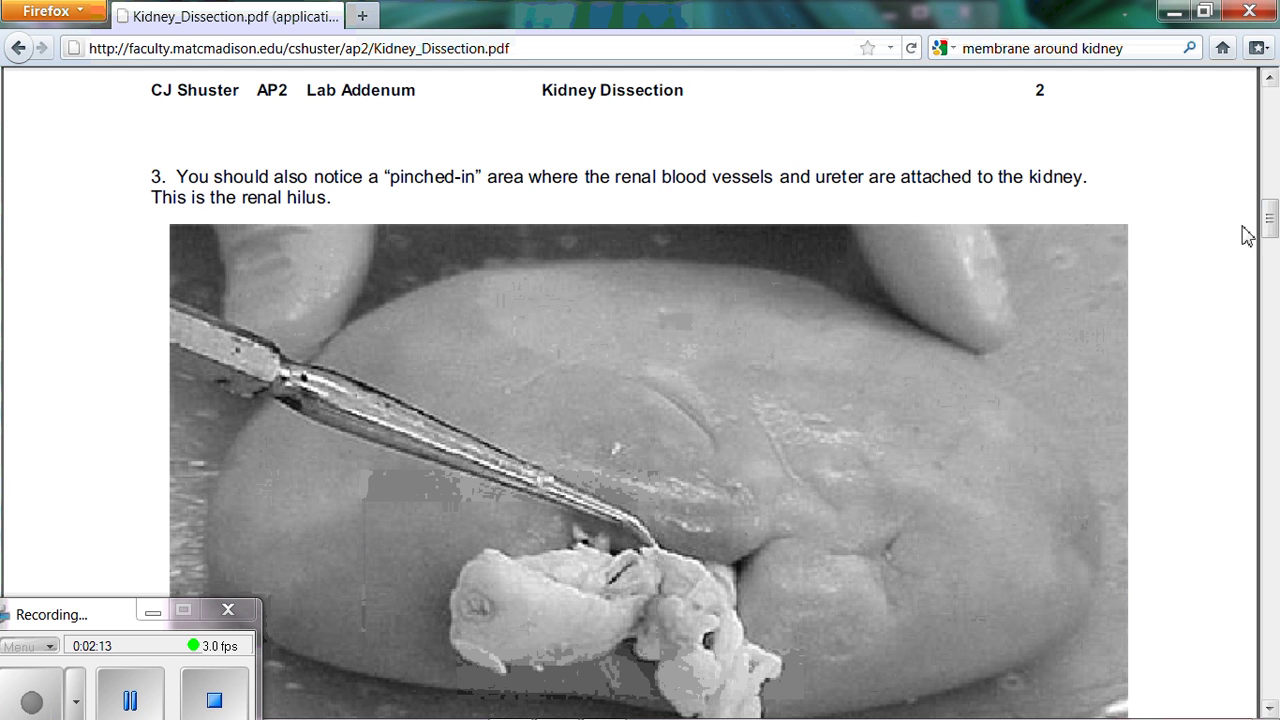
{"action": "scroll", "coordinate": [1272, 233], "scroll_direction": "down", "scroll_amount": 3}
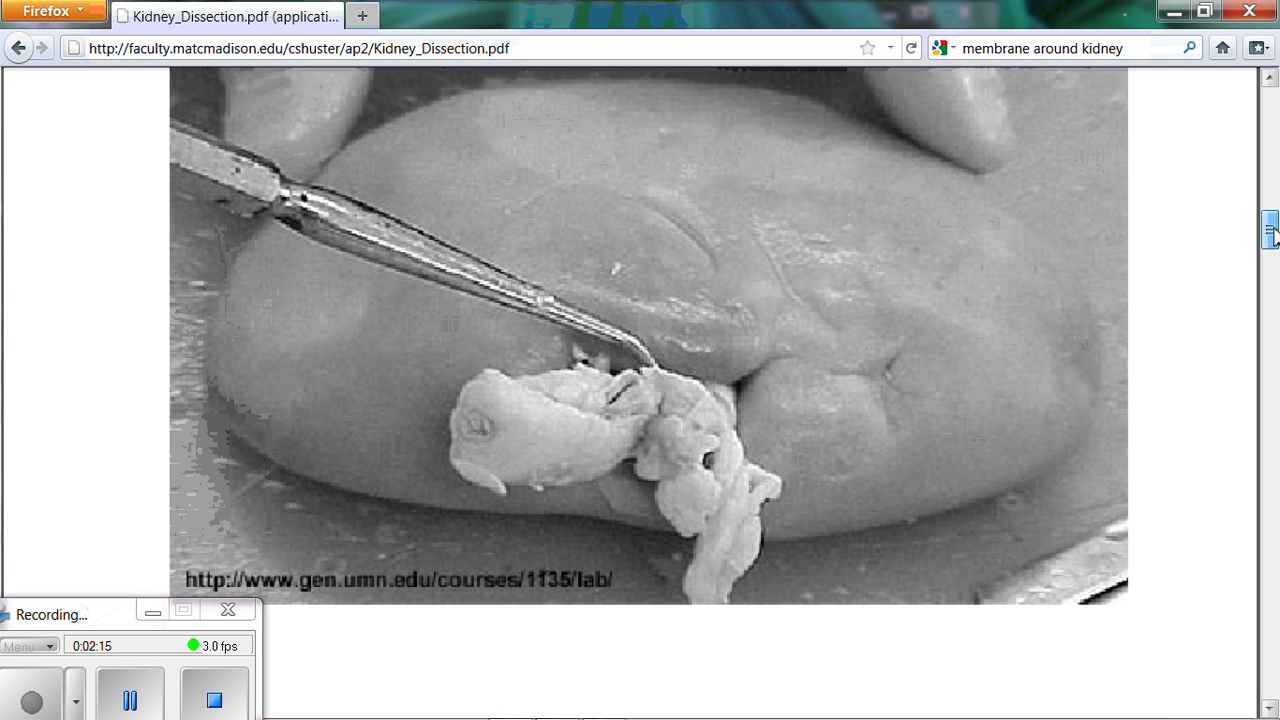
{"action": "scroll", "coordinate": [1272, 233], "scroll_direction": "down", "scroll_amount": 1}
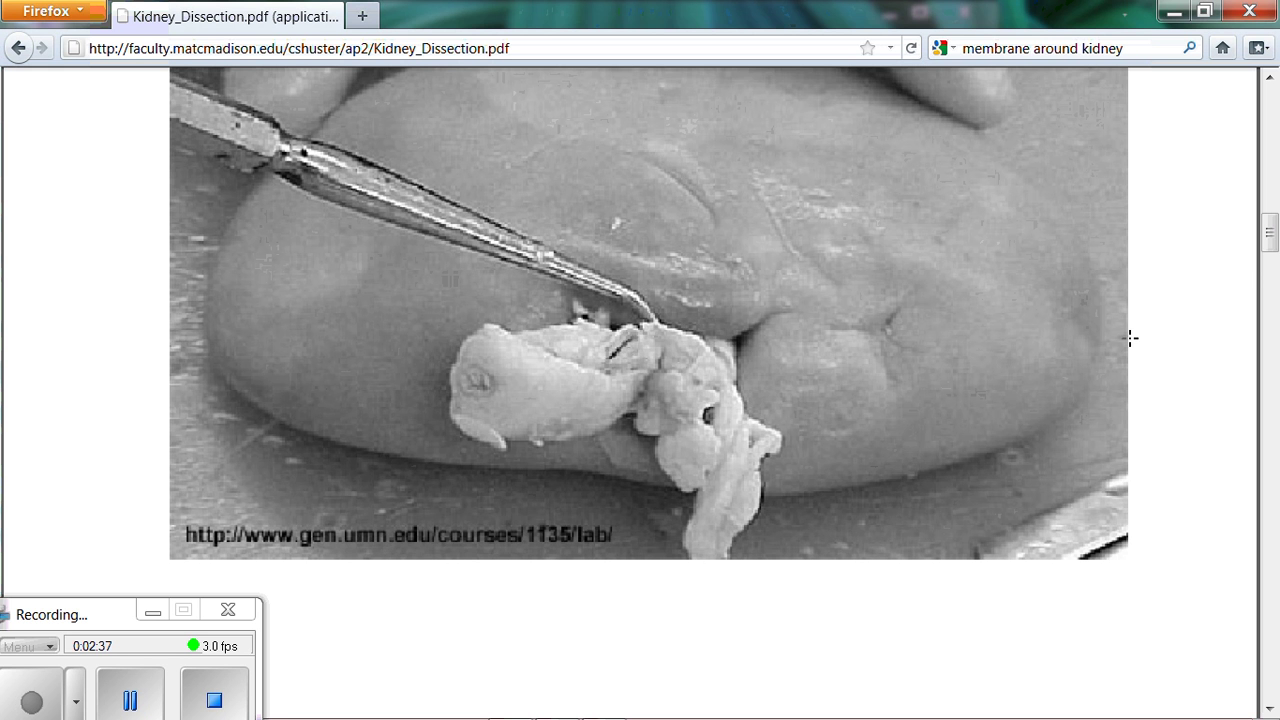
{"action": "left_click_drag", "start_coordinate": [1267, 243], "coordinate": [1266, 351]}
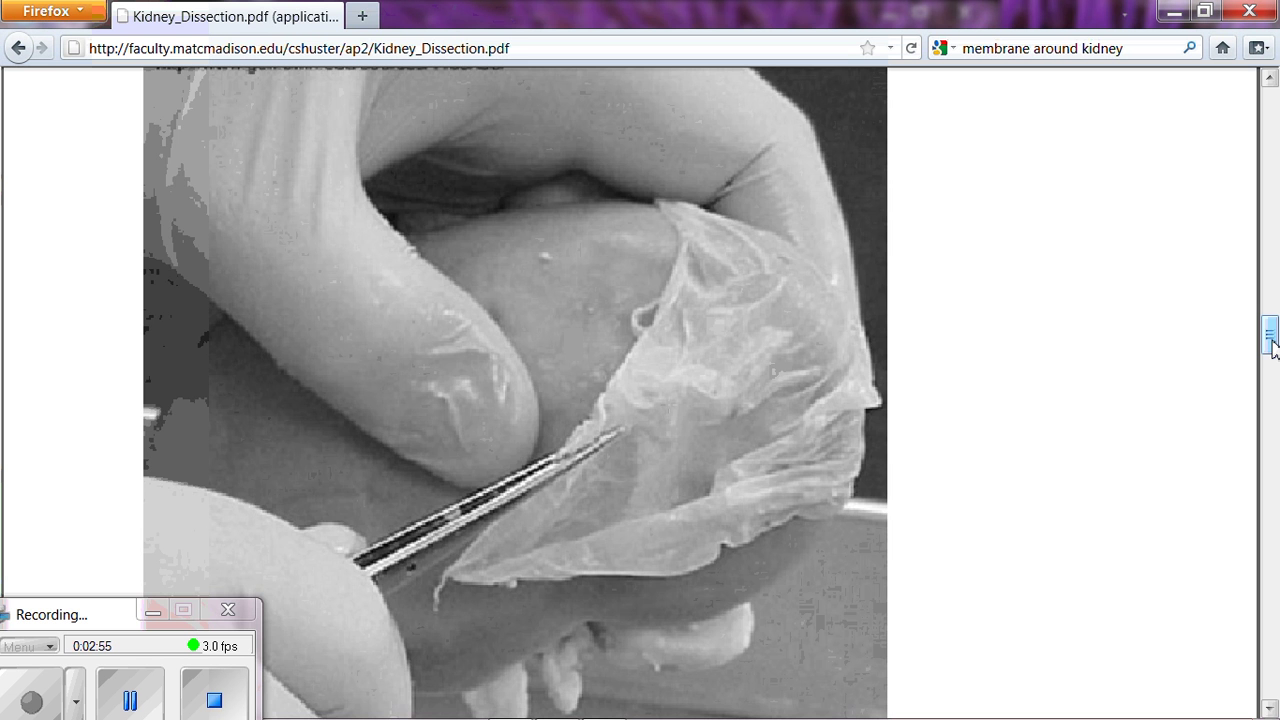
Step: Scroll past the knife photo to page 5's sectioned kidney showing renal columns and pyramids
{"action": "left_click_drag", "start_coordinate": [1272, 345], "coordinate": [1275, 450]}
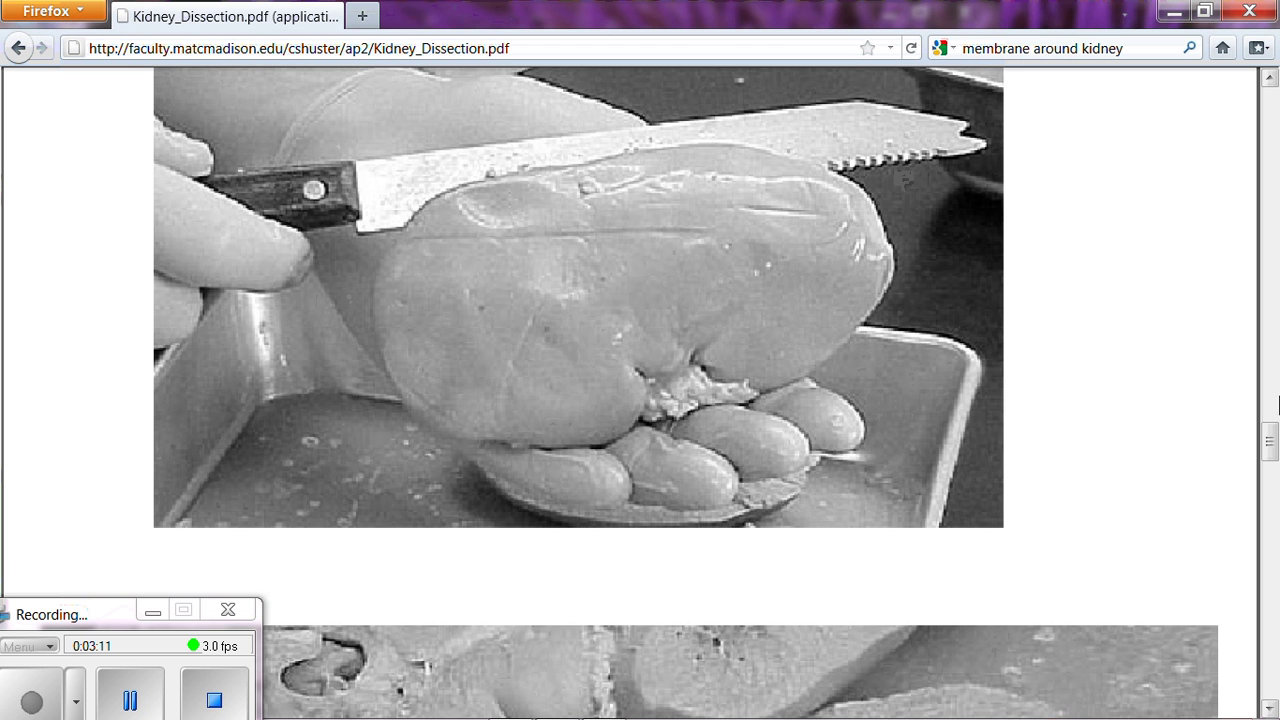
{"action": "left_click_drag", "start_coordinate": [1270, 449], "coordinate": [1272, 480]}
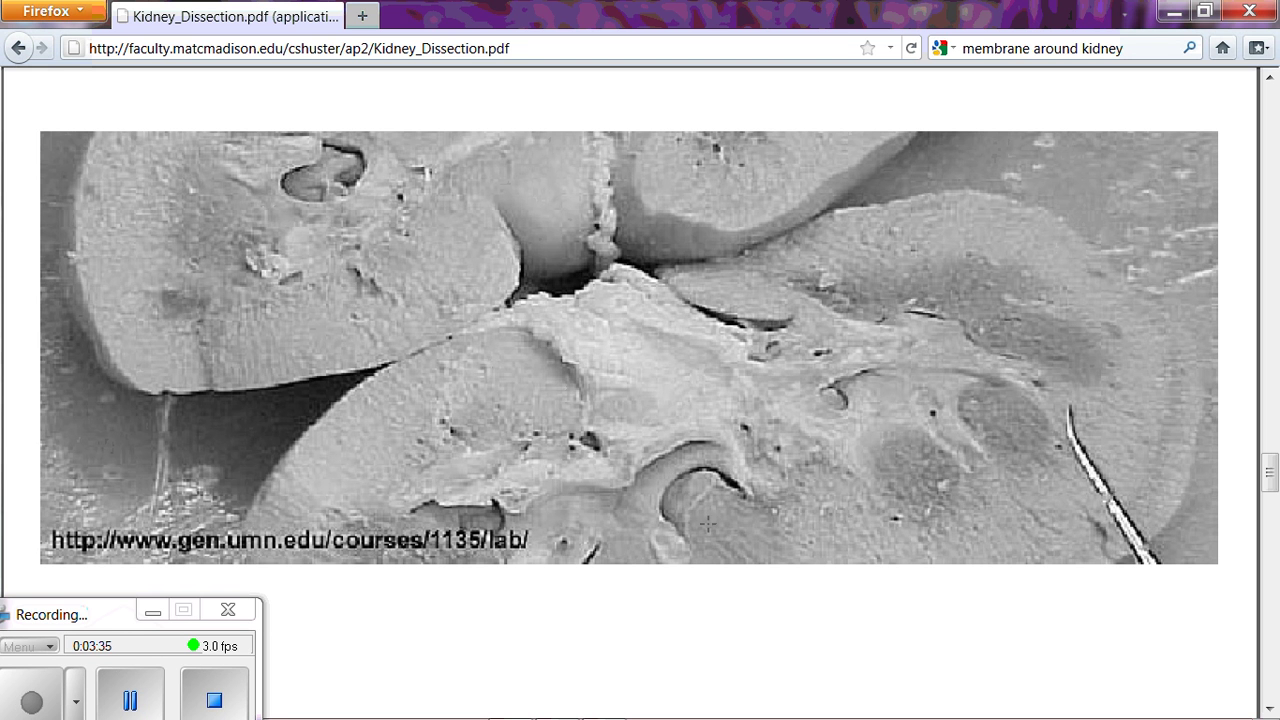
Step: Scroll to page 6 of 6, the bisected kidney halves with a probe
{"action": "mouse_move", "coordinate": [731, 566]}
{"action": "left_click_drag", "start_coordinate": [1269, 472], "coordinate": [1275, 568]}
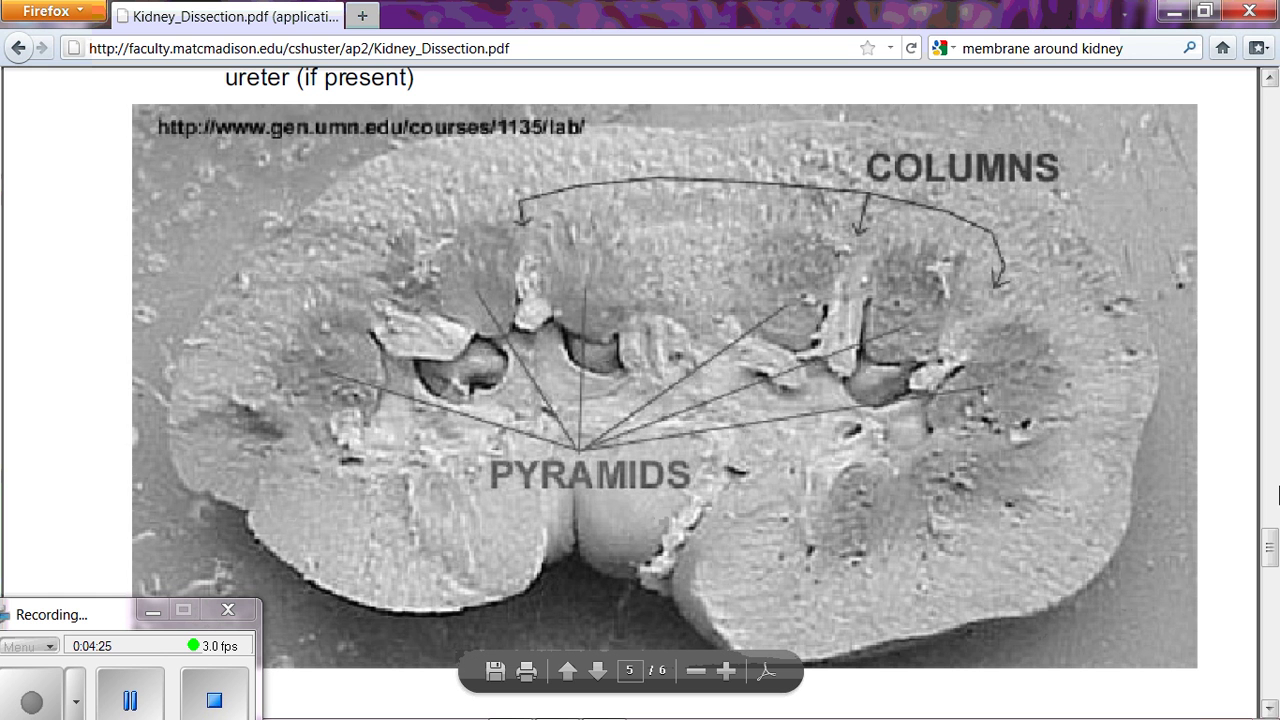
{"action": "left_click_drag", "start_coordinate": [1270, 547], "coordinate": [1272, 648]}
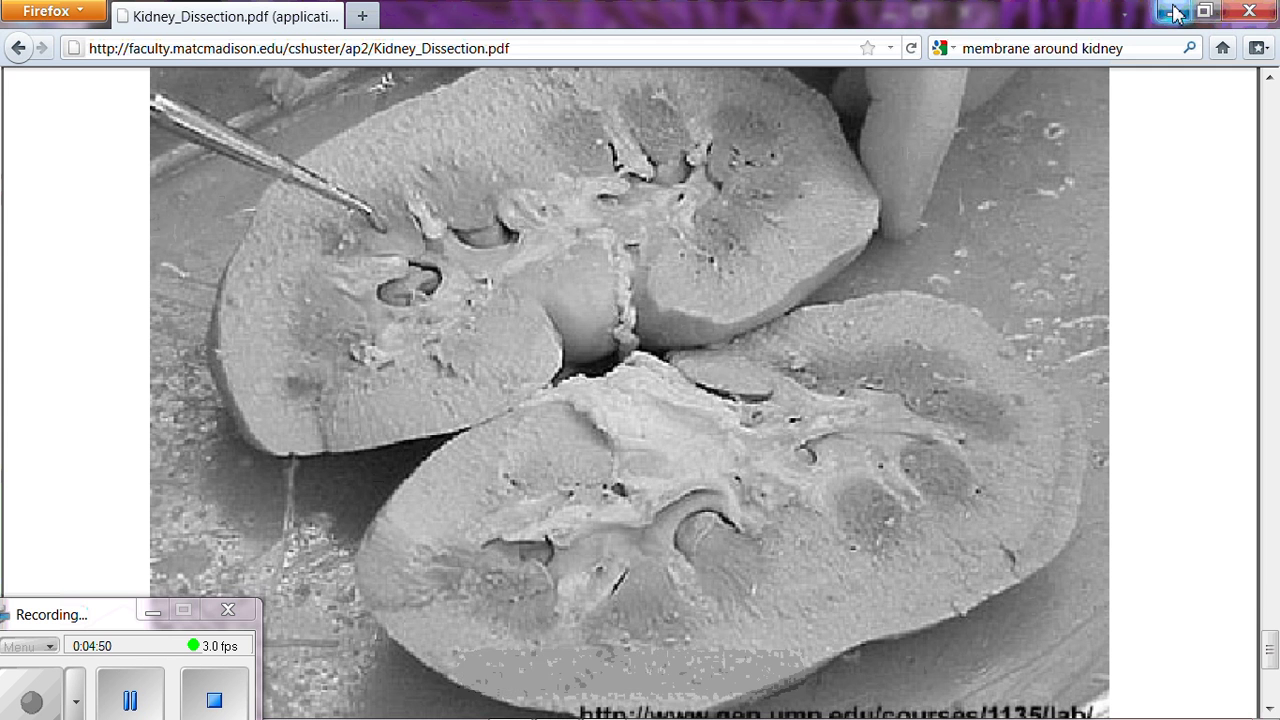
Step: Minimize Firefox and pick the Pen tool with red ink in SMART Notebook
{"action": "left_click", "coordinate": [1175, 12]}
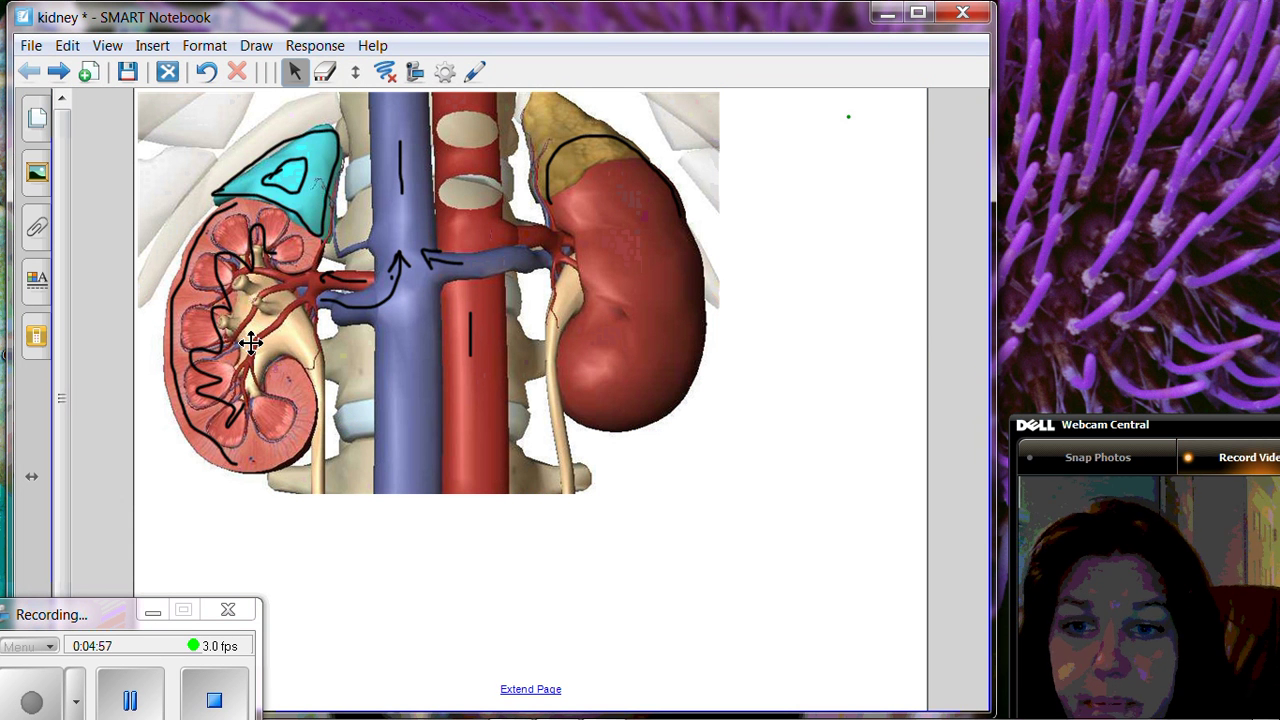
{"action": "left_click", "coordinate": [475, 71]}
{"action": "left_click", "coordinate": [383, 118]}
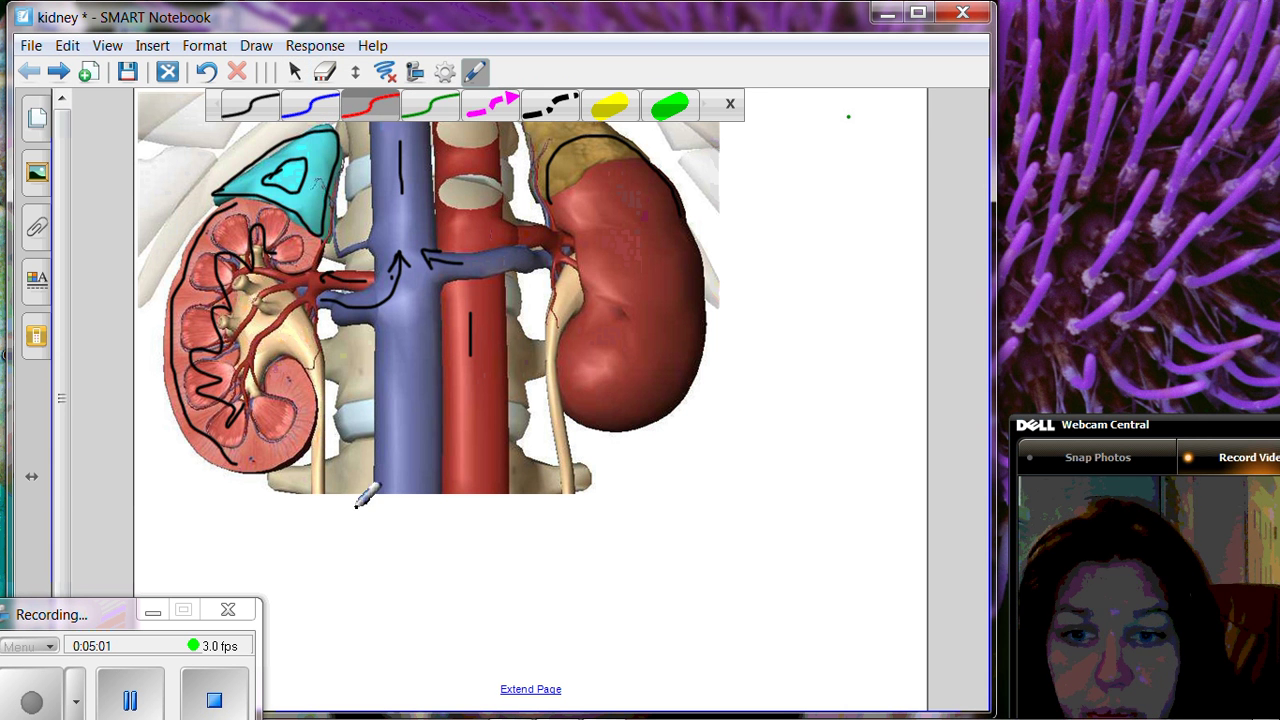
Step: Sketch red left and right ureters below the image, joined by a bladder
{"action": "mouse_move", "coordinate": [318, 488]}
{"action": "left_mouse_down"}
{"action": "mouse_move", "coordinate": [342, 570]}
{"action": "mouse_move", "coordinate": [371, 582]}
{"action": "left_mouse_up"}
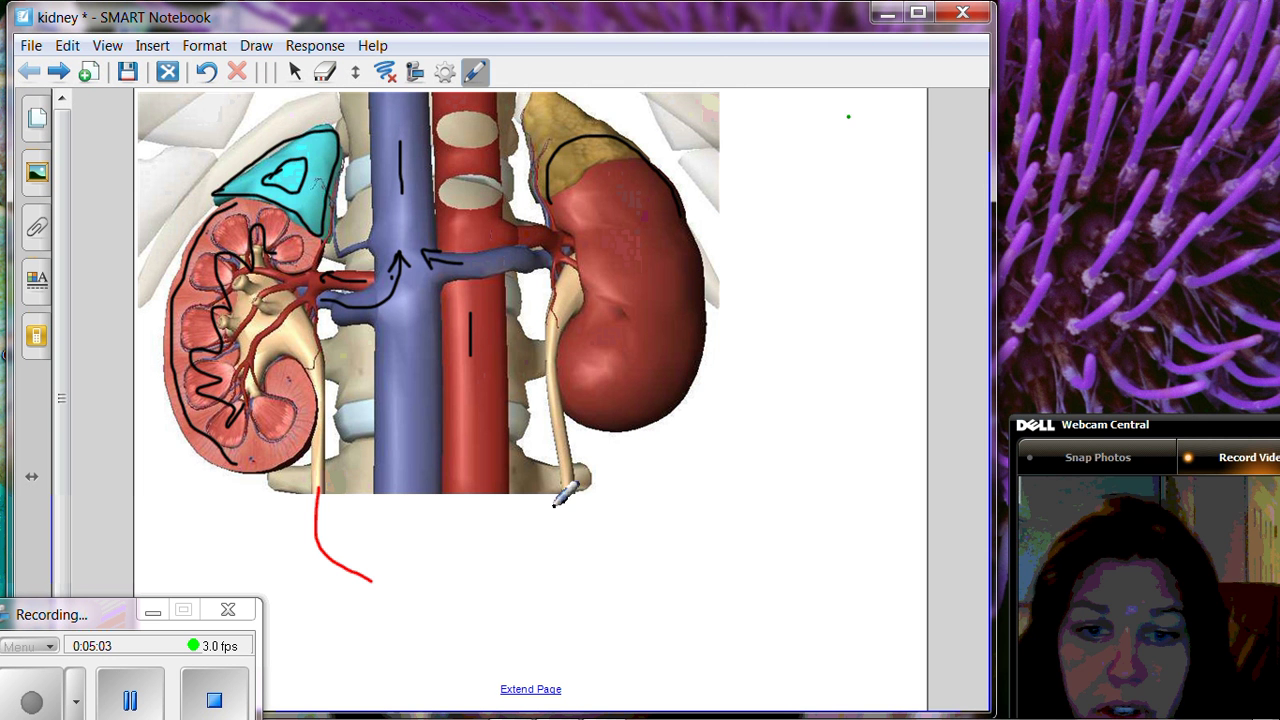
{"action": "mouse_move", "coordinate": [573, 489]}
{"action": "left_mouse_down"}
{"action": "mouse_move", "coordinate": [529, 572]}
{"action": "mouse_move", "coordinate": [498, 584]}
{"action": "left_mouse_up"}
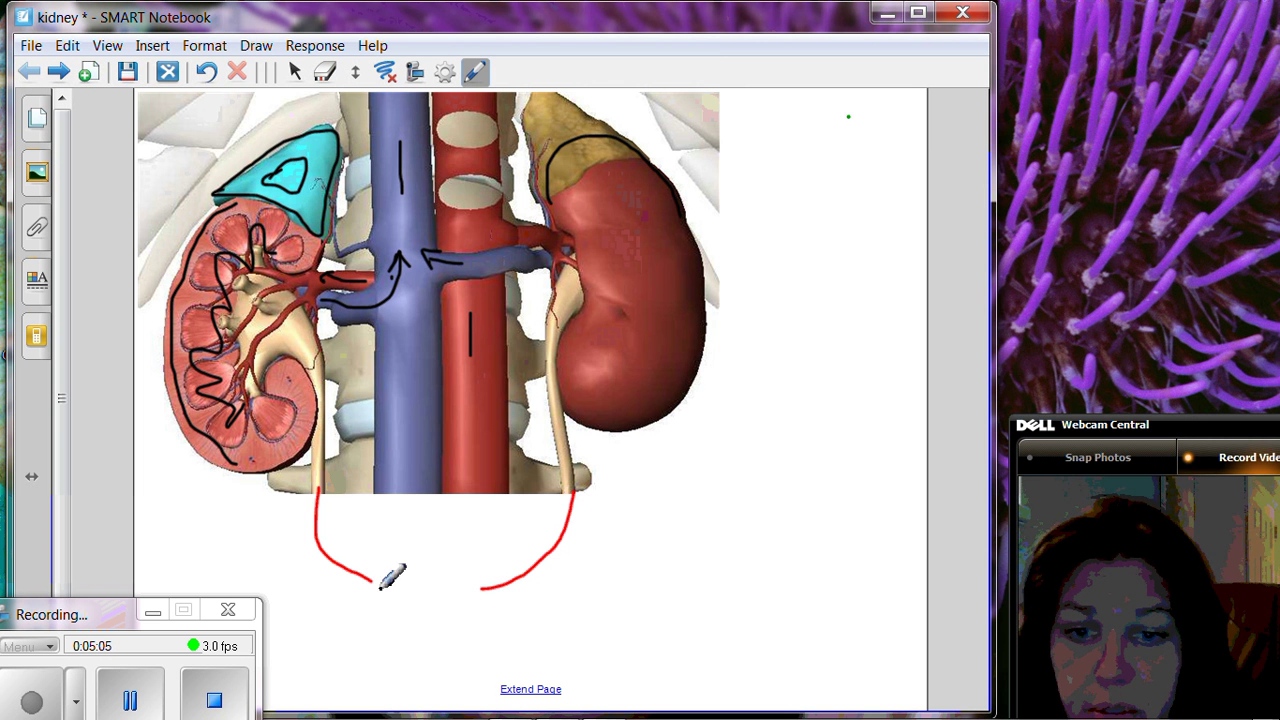
{"action": "mouse_move", "coordinate": [372, 583]}
{"action": "left_mouse_down"}
{"action": "mouse_move", "coordinate": [439, 655]}
{"action": "mouse_move", "coordinate": [532, 605]}
{"action": "mouse_move", "coordinate": [481, 555]}
{"action": "mouse_move", "coordinate": [388, 553]}
{"action": "mouse_move", "coordinate": [370, 595]}
{"action": "mouse_move", "coordinate": [448, 637]}
{"action": "mouse_move", "coordinate": [450, 707]}
{"action": "mouse_move", "coordinate": [451, 647]}
{"action": "left_mouse_up"}
{"action": "mouse_move", "coordinate": [566, 494]}
{"action": "left_mouse_down"}
{"action": "mouse_move", "coordinate": [539, 552]}
{"action": "mouse_move", "coordinate": [506, 577]}
{"action": "left_mouse_up"}
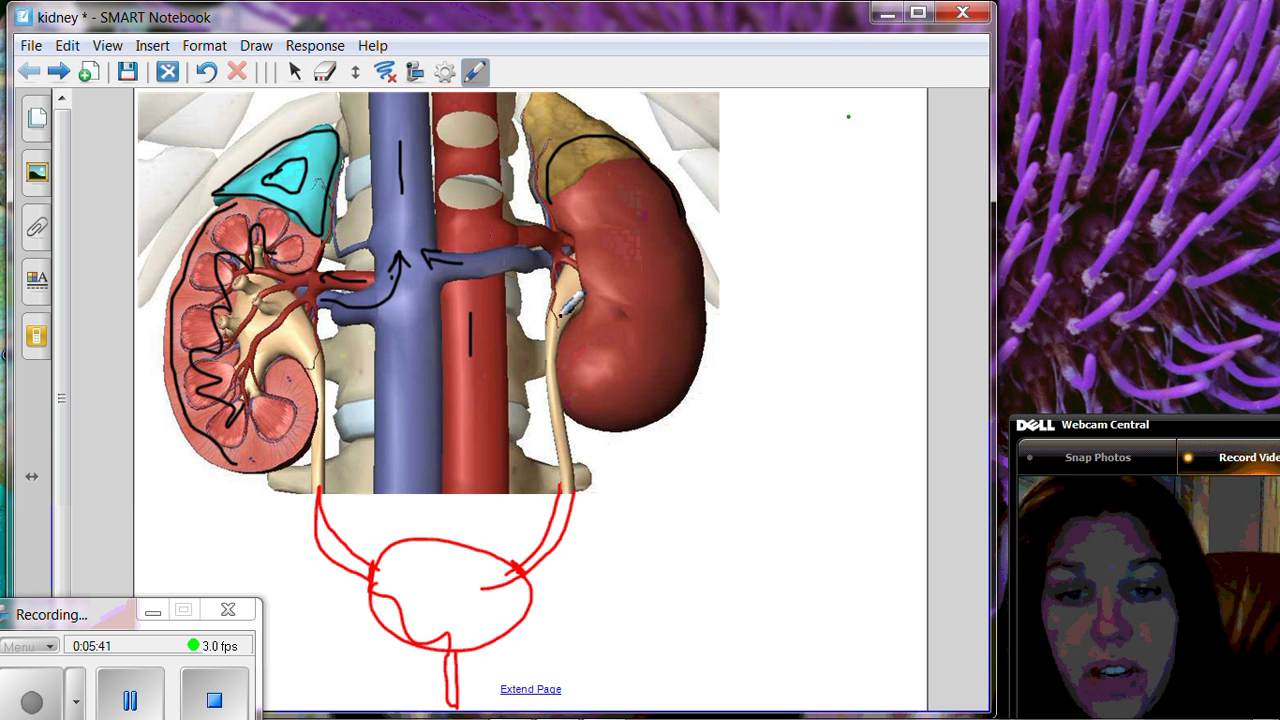
Step: Add short red strokes on each ureter near its kidney and a larger red bladder loop
{"action": "mouse_move", "coordinate": [552, 305]}
{"action": "left_mouse_down"}
{"action": "mouse_move", "coordinate": [555, 321]}
{"action": "mouse_move", "coordinate": [550, 296]}
{"action": "left_mouse_up"}
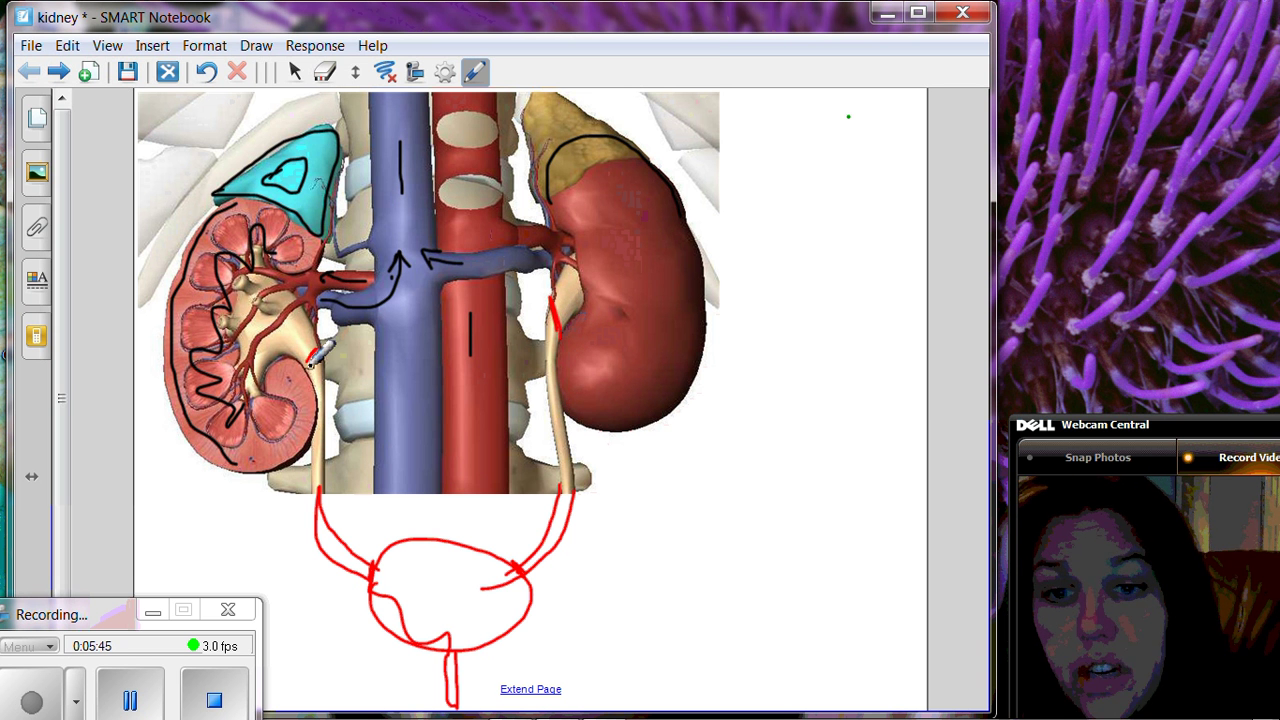
{"action": "left_click_drag", "start_coordinate": [326, 350], "coordinate": [314, 368]}
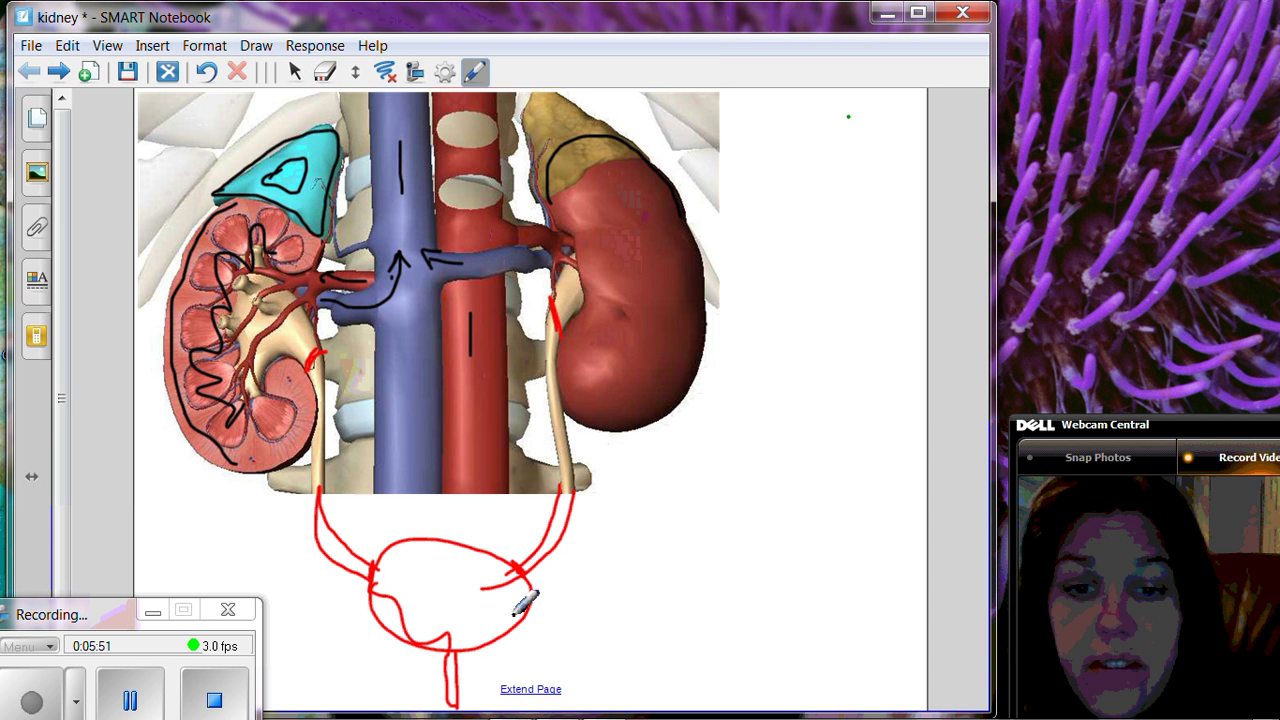
{"action": "mouse_move", "coordinate": [397, 627]}
{"action": "left_mouse_down"}
{"action": "mouse_move", "coordinate": [459, 659]}
{"action": "mouse_move", "coordinate": [558, 612]}
{"action": "mouse_move", "coordinate": [505, 533]}
{"action": "mouse_move", "coordinate": [423, 535]}
{"action": "mouse_move", "coordinate": [366, 575]}
{"action": "mouse_move", "coordinate": [395, 639]}
{"action": "mouse_move", "coordinate": [480, 640]}
{"action": "left_mouse_up"}
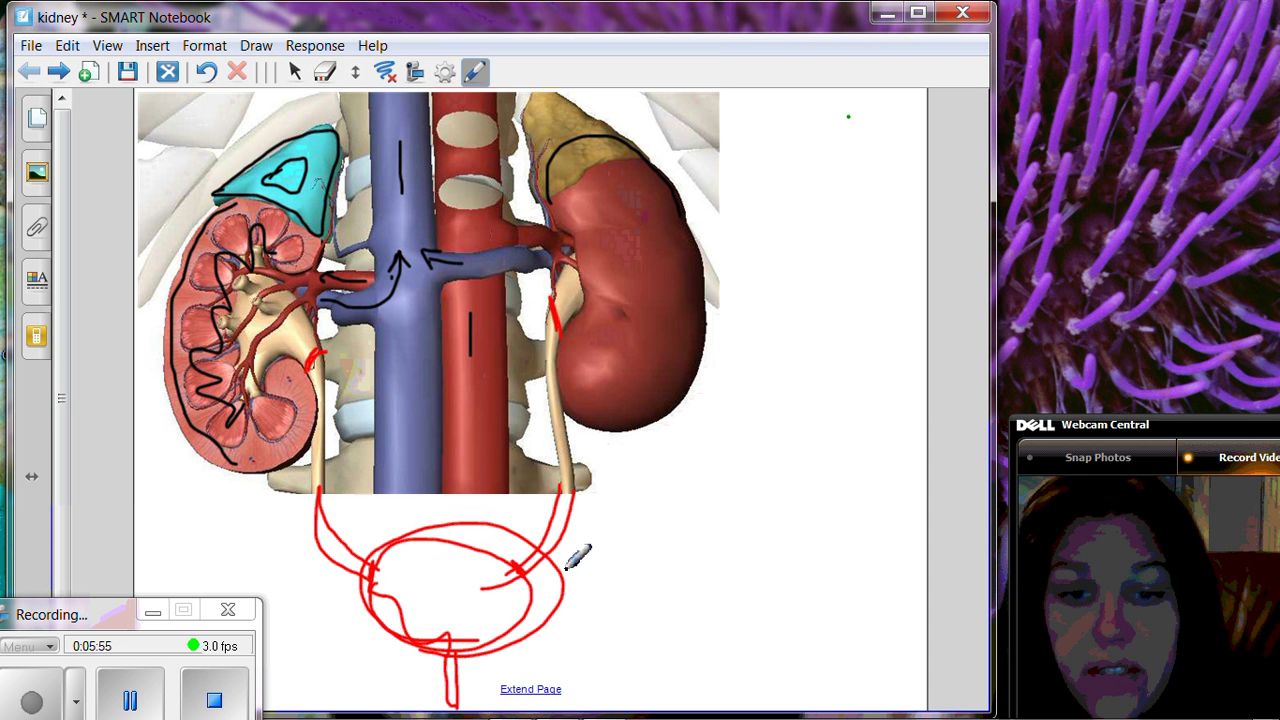